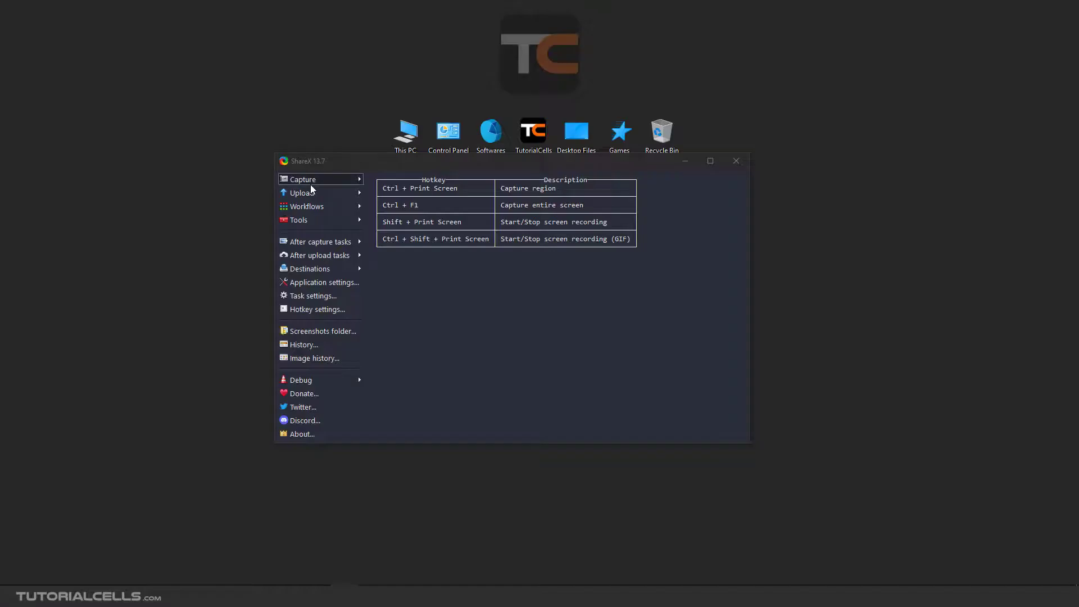
- Bring the ShareX window to the front and open its Tools menu
left_click(308, 221)
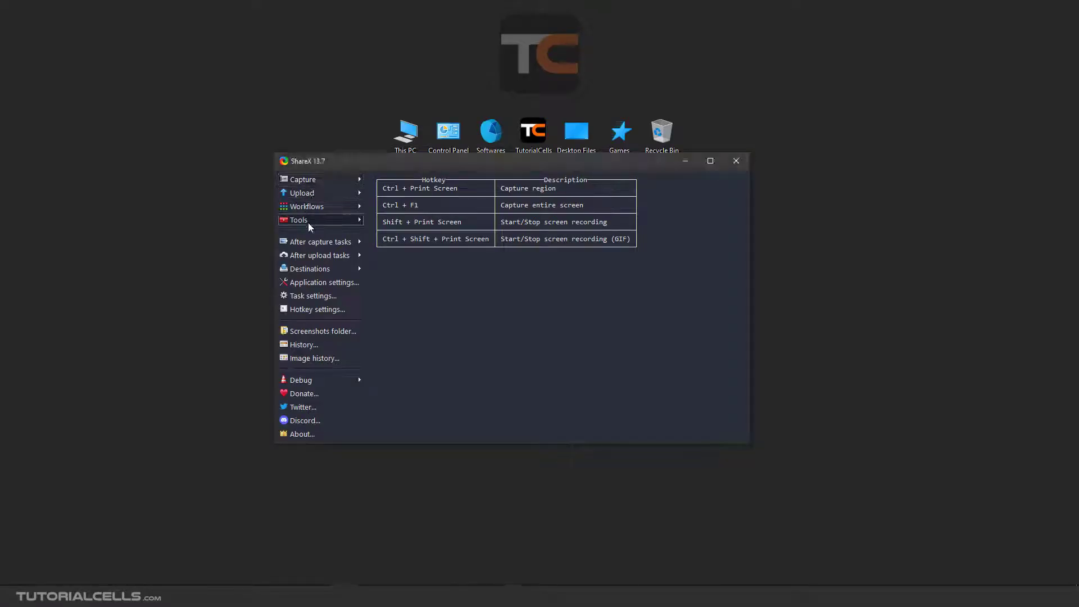
left_click(309, 223)
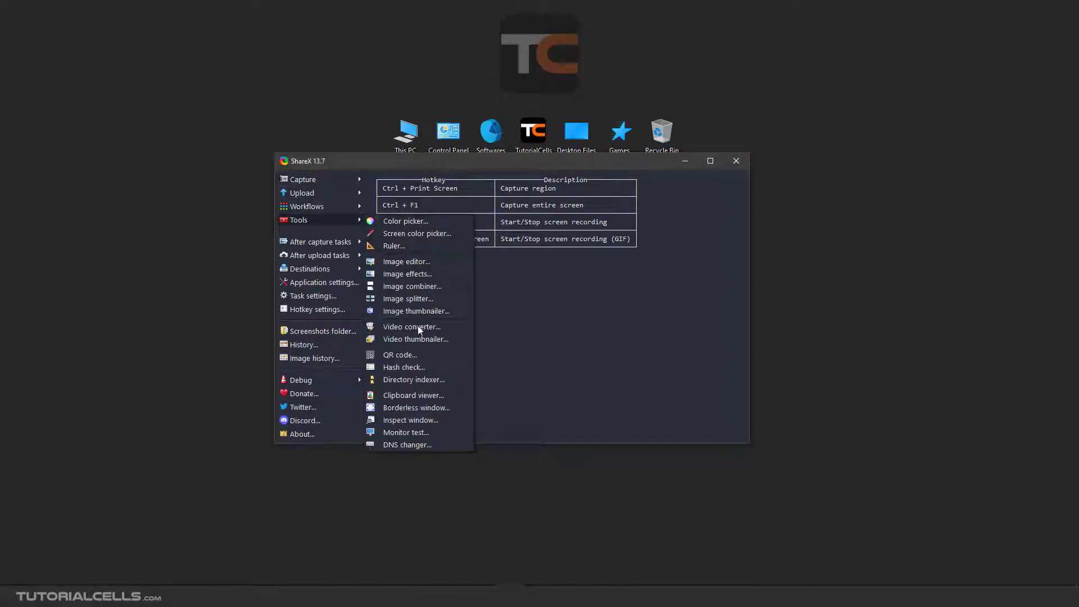
- Open the Color picker and set the colour to slate blue 692BAF
left_click(404, 226)
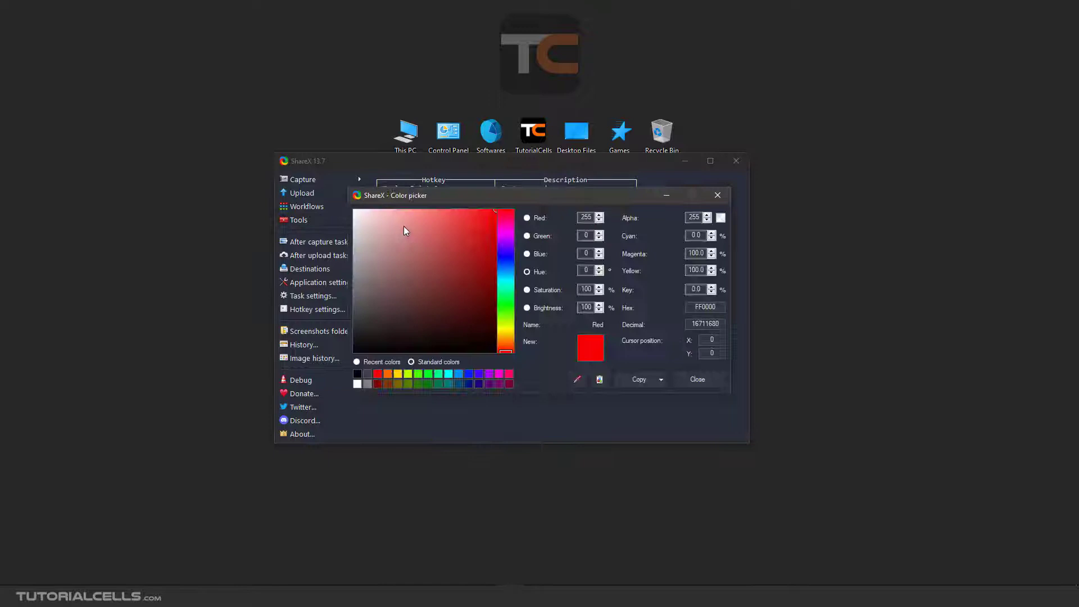
mouse_move(471, 195)
left_mouse_down()
mouse_move(452, 247)
mouse_move(464, 266)
mouse_move(469, 225)
mouse_move(443, 275)
mouse_move(472, 255)
mouse_move(492, 275)
mouse_move(493, 254)
left_mouse_up()
left_click(463, 241)
left_click_drag(458, 247, 451, 263)
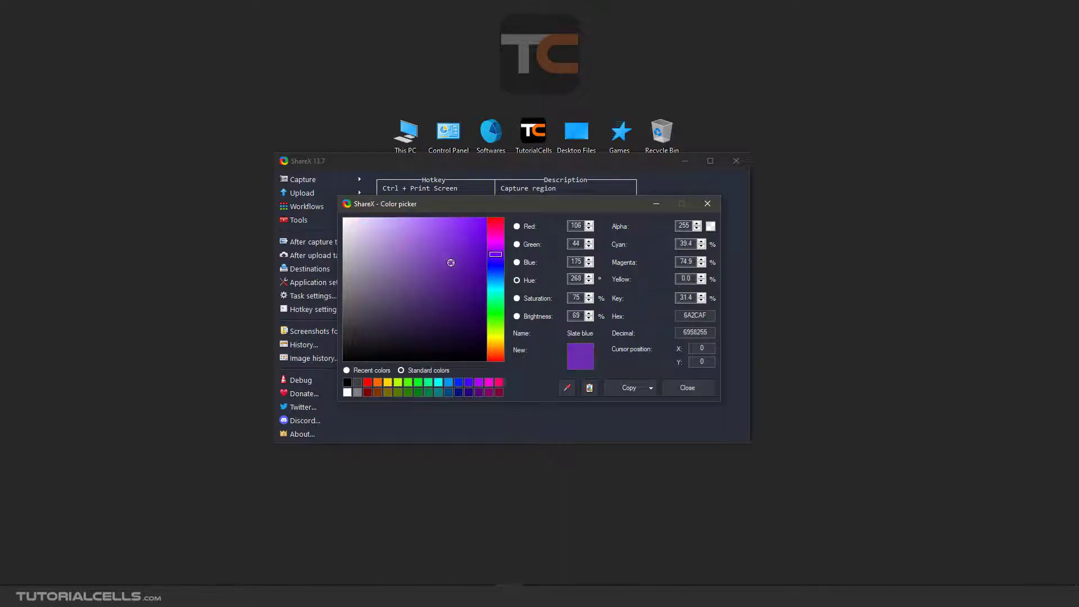
- Toggle between recent and standard colours and highlight the decimal colour value
left_click(359, 371)
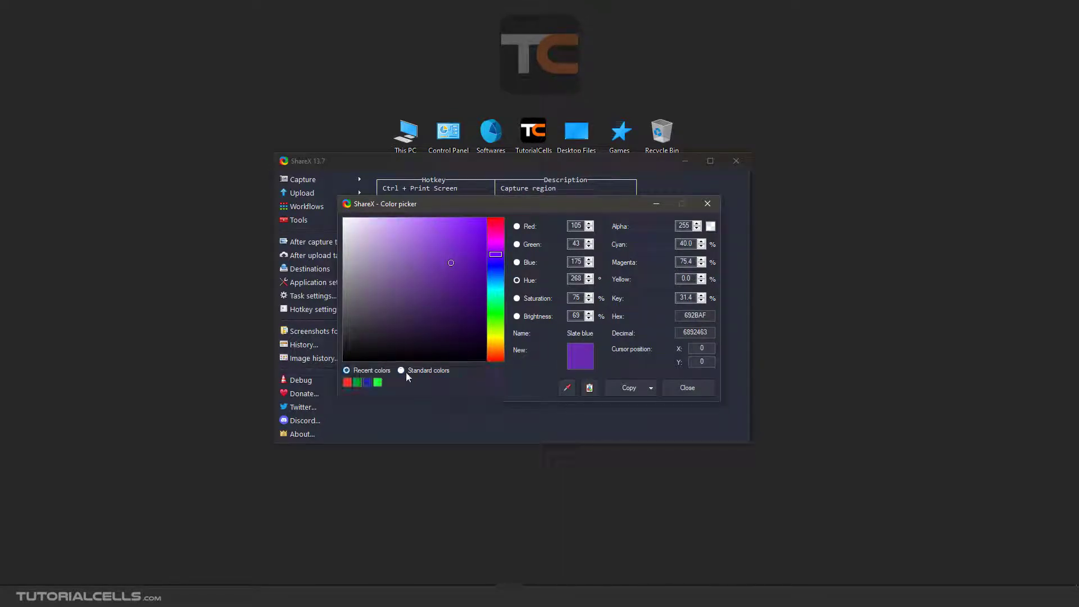
left_click(427, 370)
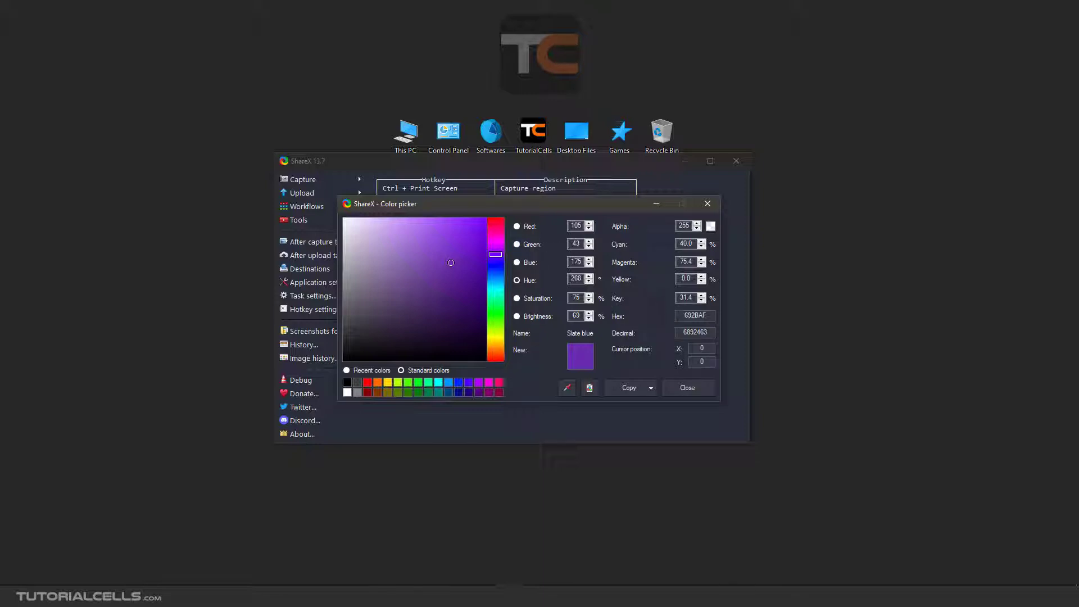
double_click(683, 331)
- Copy all colour formats and paste the six value lines into Notepad
left_click(638, 386)
left_click(638, 403)
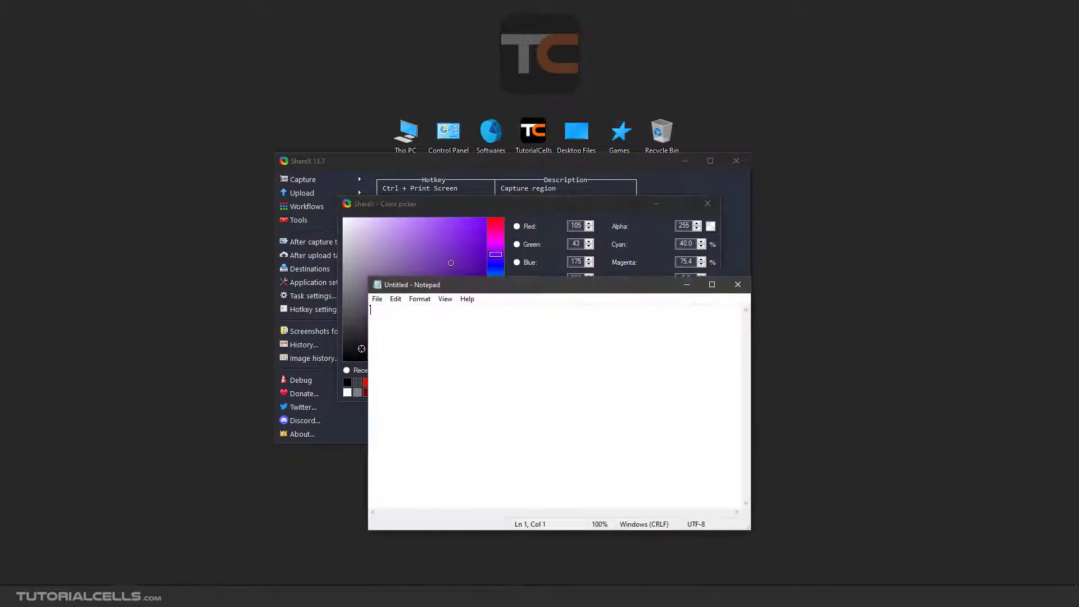
key("ctrl+v")
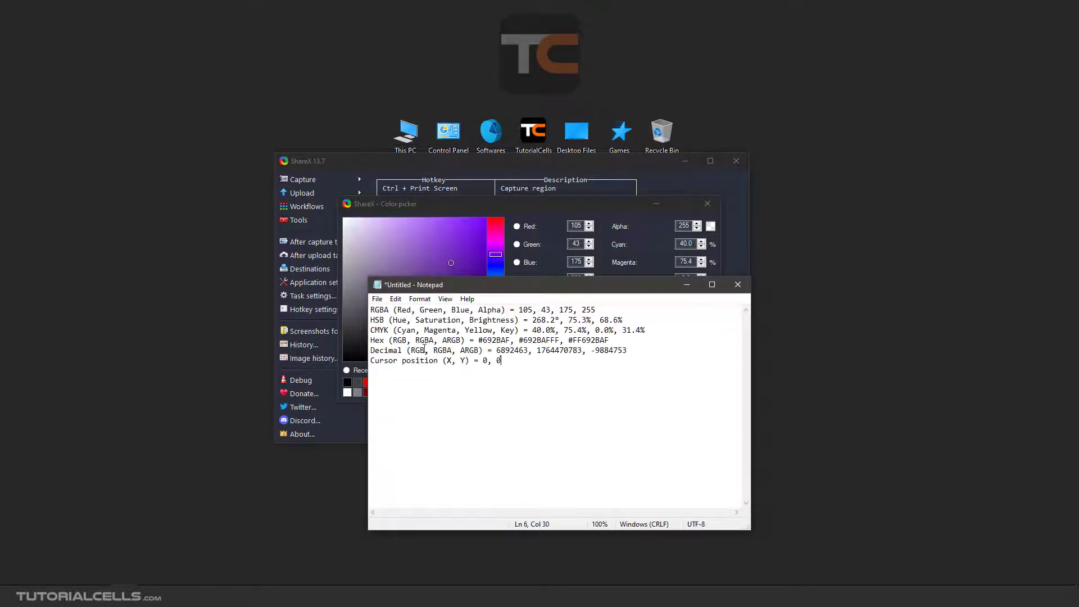
left_click_drag(510, 363, 354, 301)
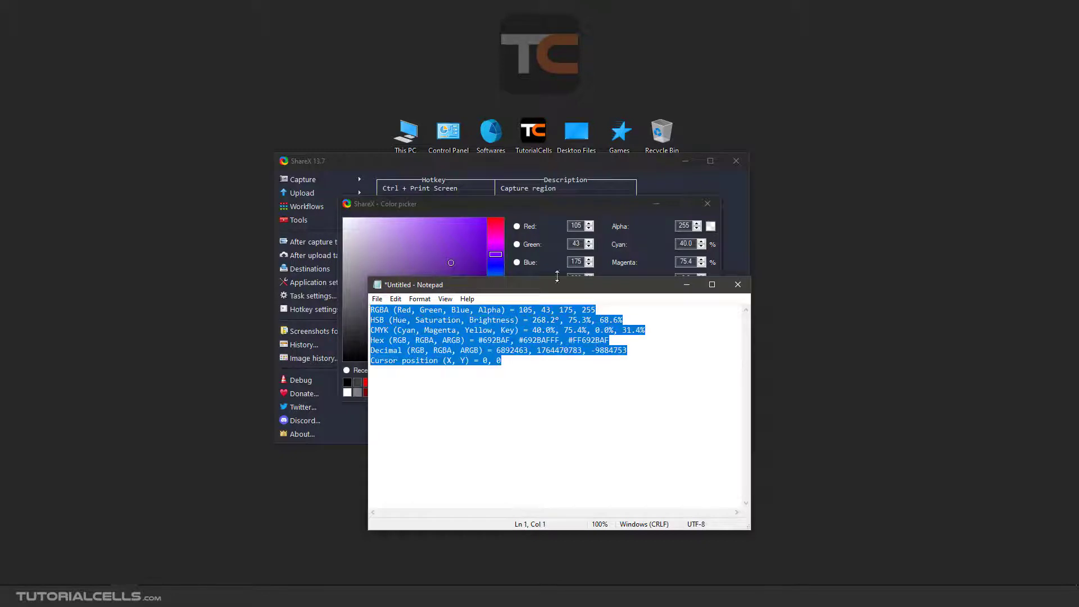
- Close the Notepad note without saving and return to the Copy options
left_click_drag(674, 289, 674, 340)
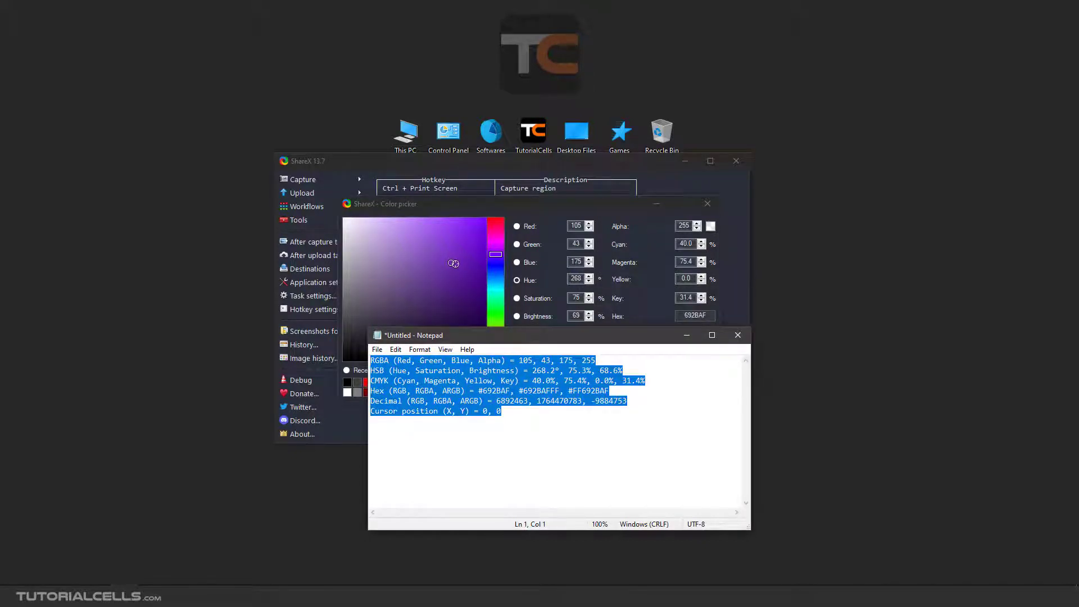
left_click(738, 335)
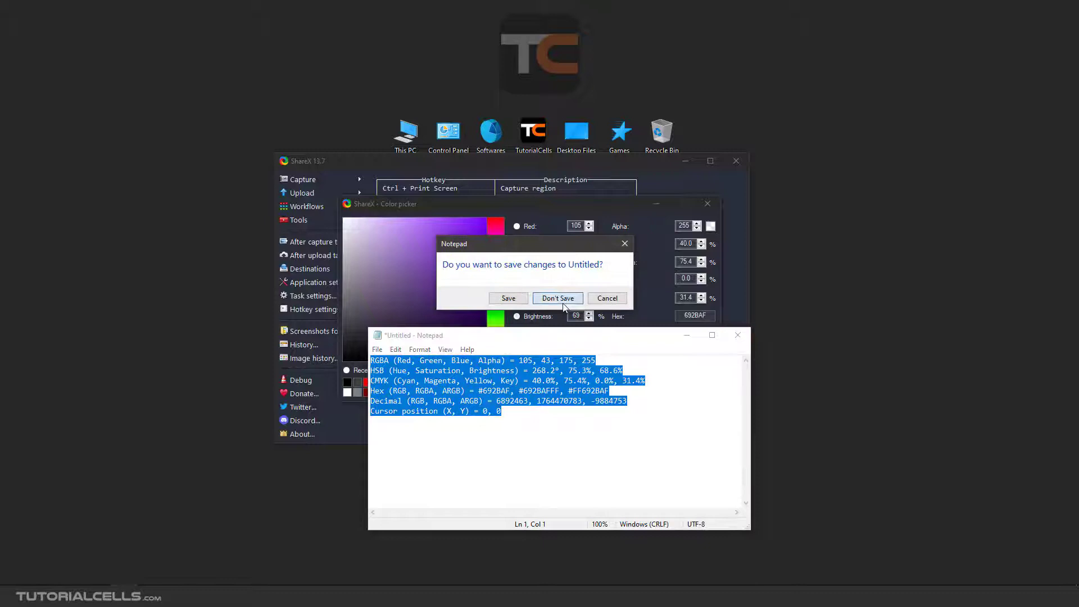
left_click(558, 297)
left_click(630, 388)
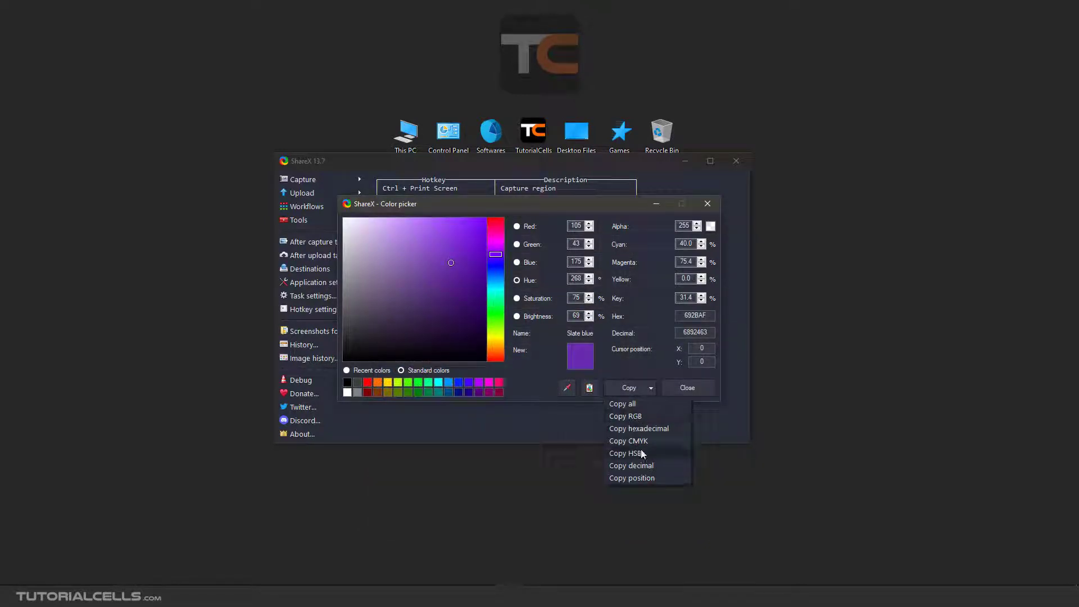
- Dismiss the copy options and close the Color picker window
left_click(605, 508)
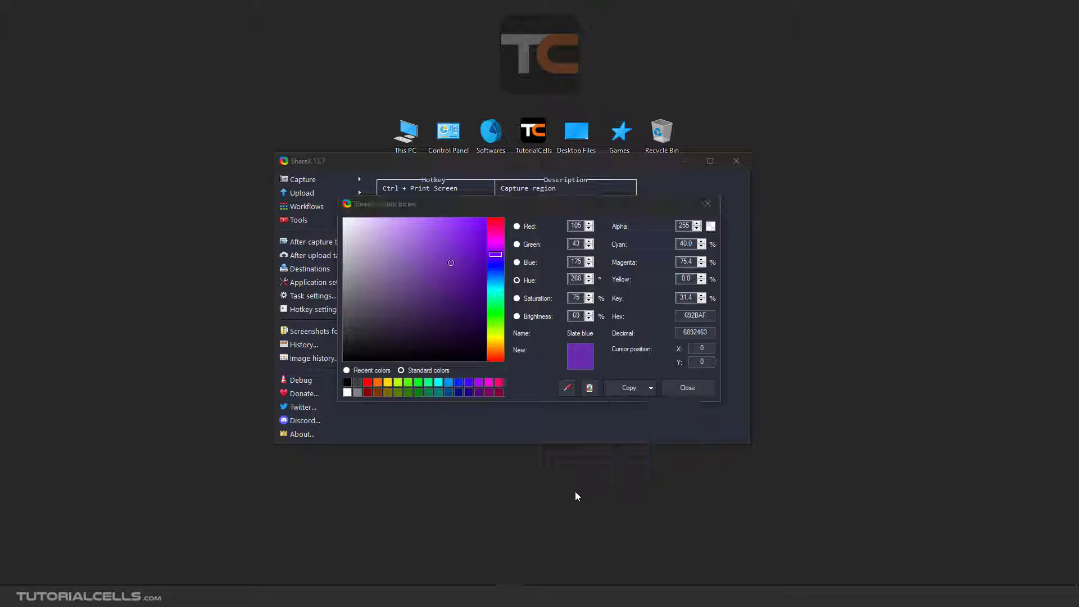
left_click(566, 405)
left_click_drag(610, 207, 606, 207)
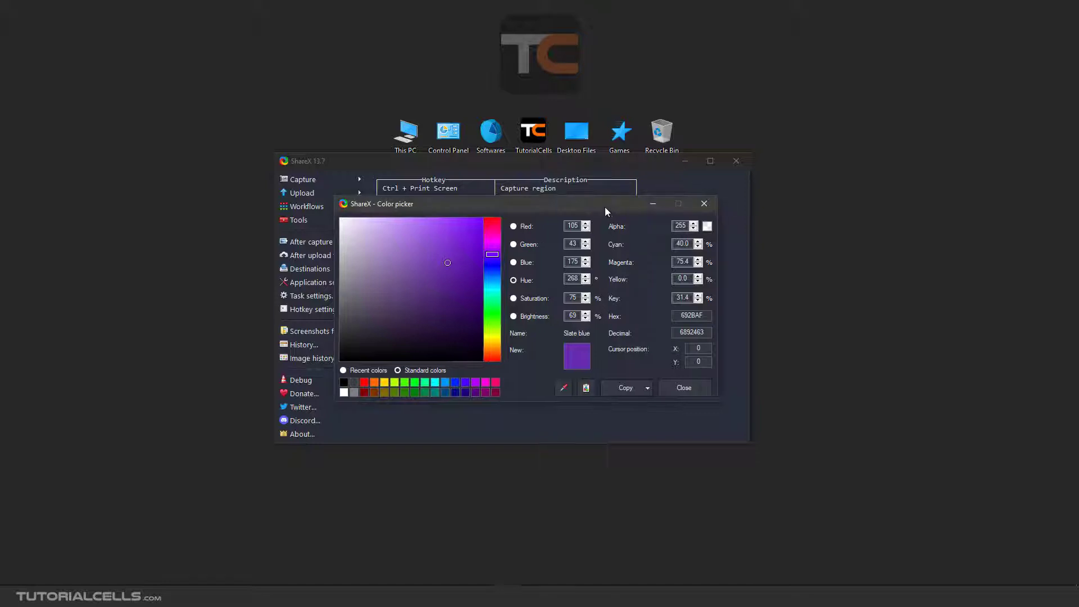
left_click(703, 206)
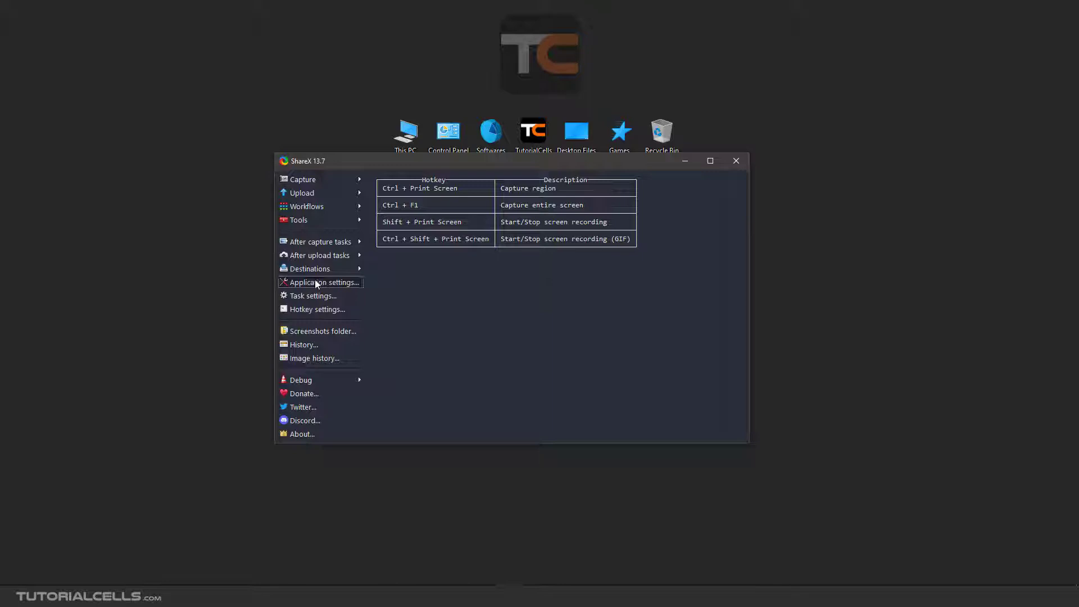
- Launch the Image editor from Tools and browse for an image file on the Desktop
left_click(325, 219)
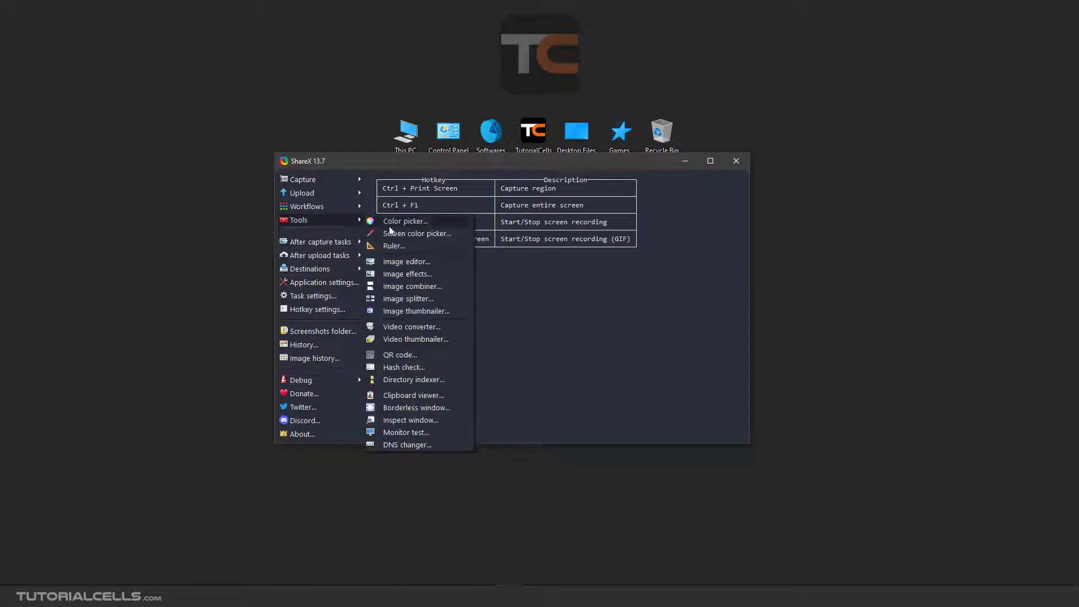
left_click(411, 263)
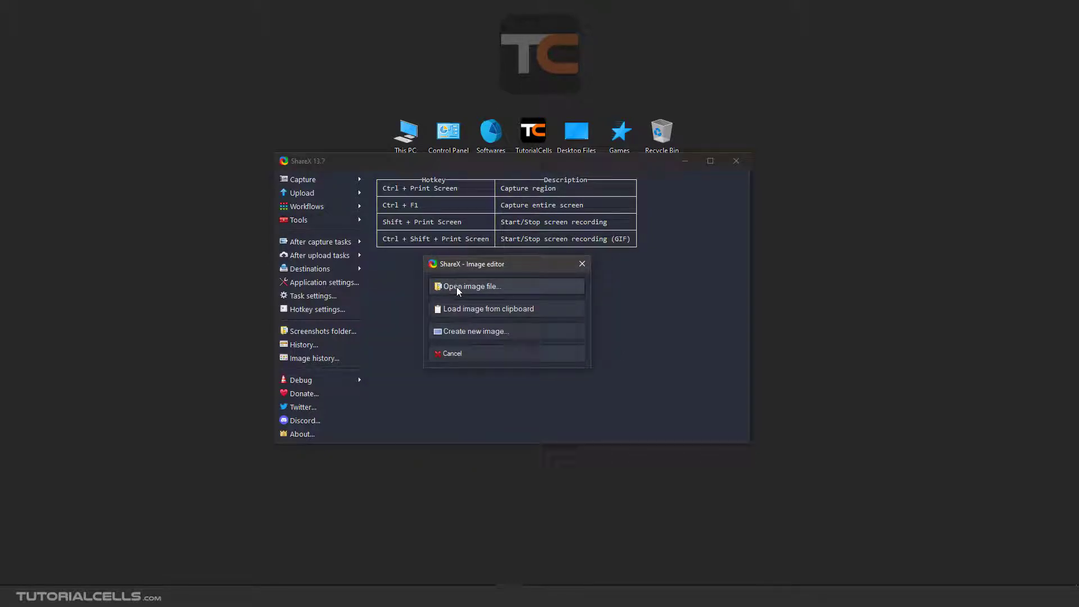
left_click(457, 287)
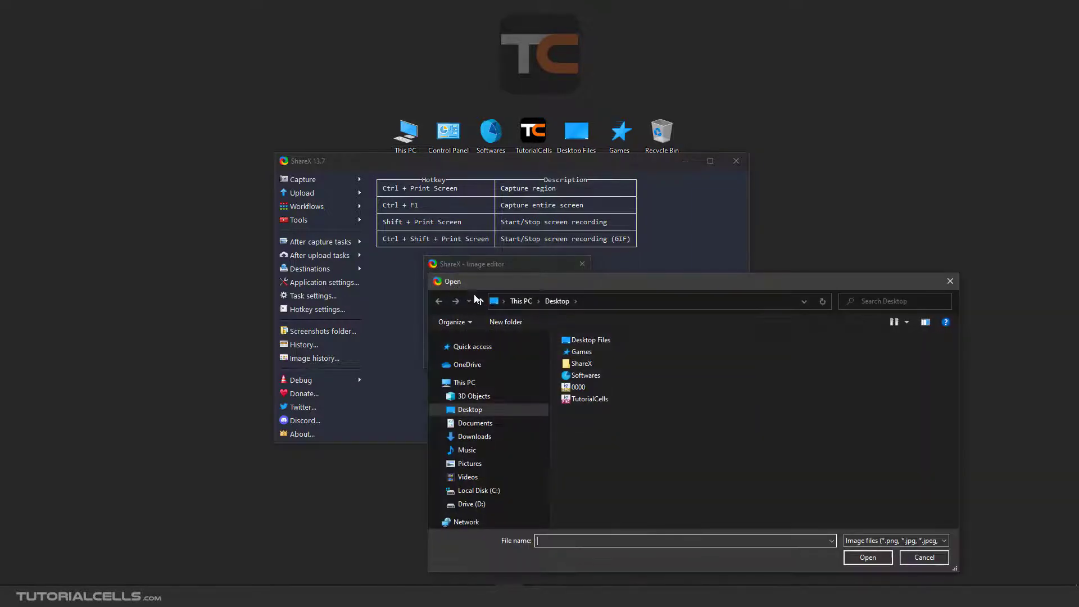
- Open image 0000 and draw a rectangle to the right of the ShareX logo
double_click(579, 386)
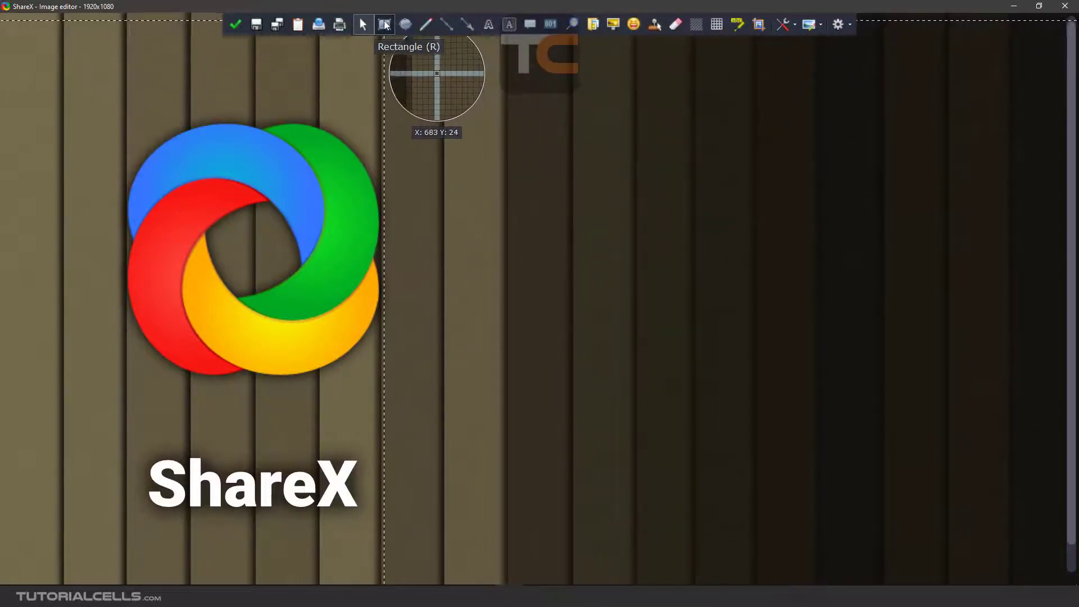
left_click(385, 25)
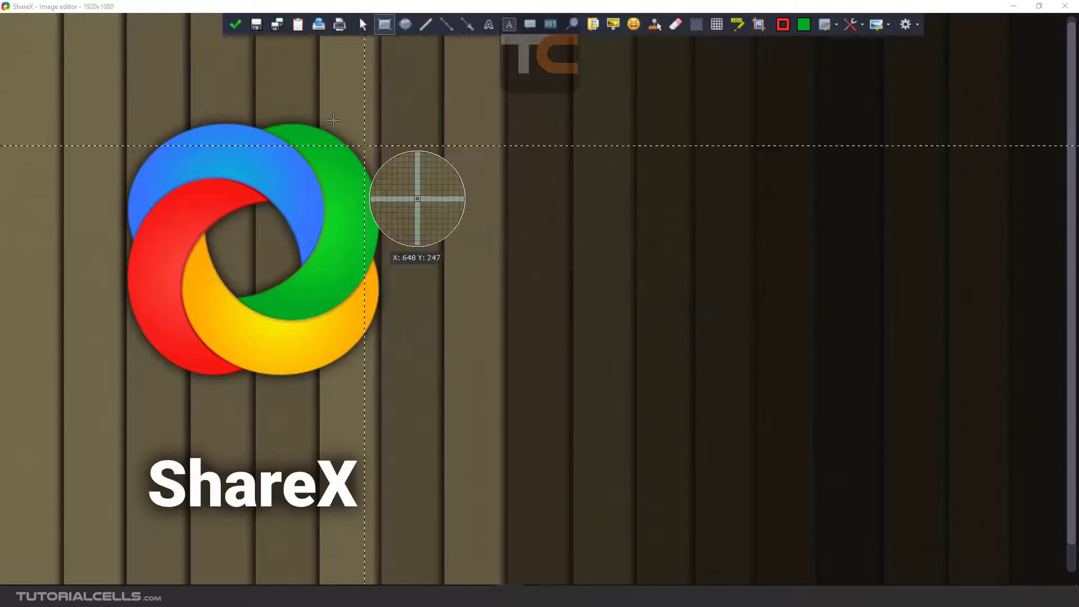
left_click_drag(531, 204, 764, 369)
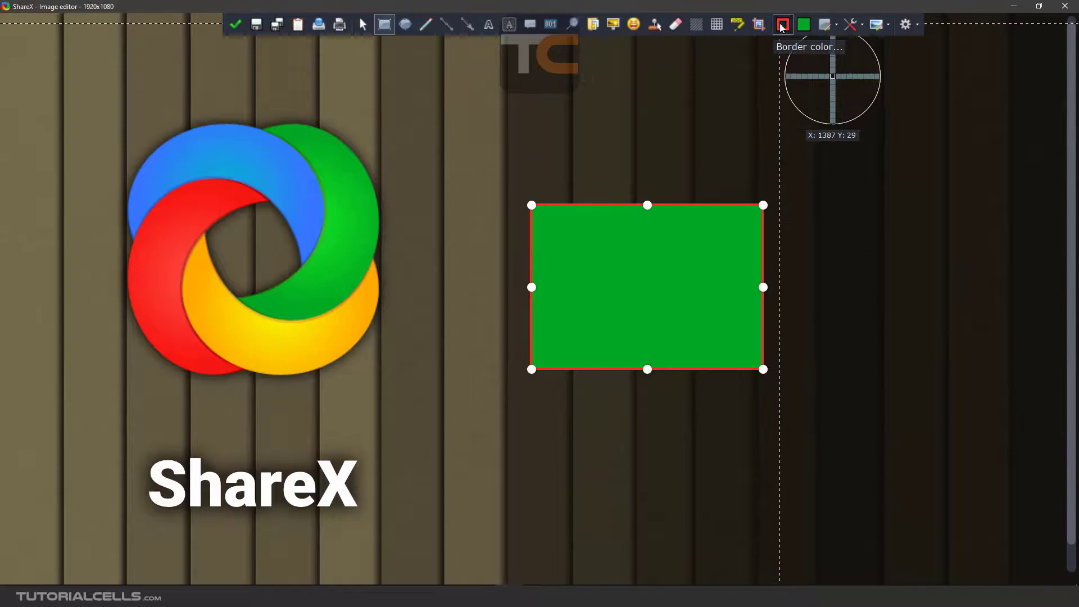
- Fill the rectangle with the red sampled from the ShareX logo
left_click(801, 26)
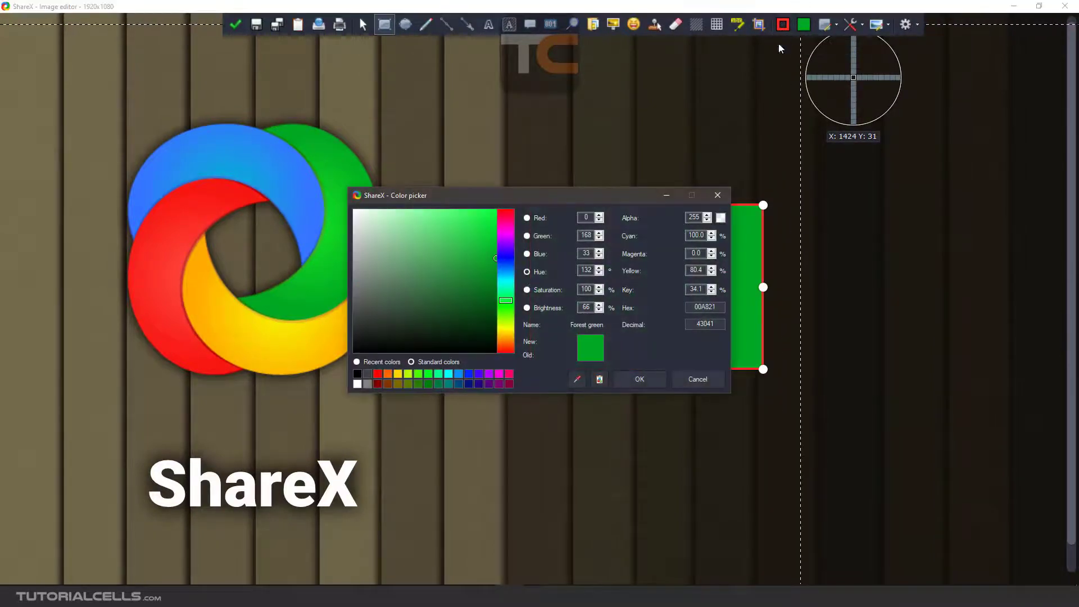
left_click_drag(582, 194, 362, 164)
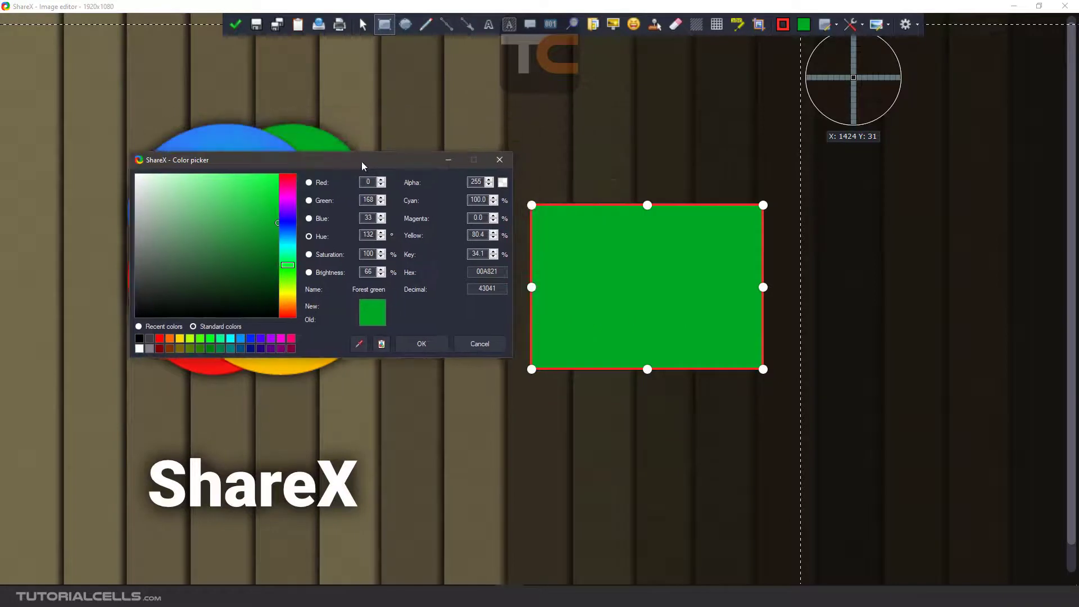
left_click(287, 225)
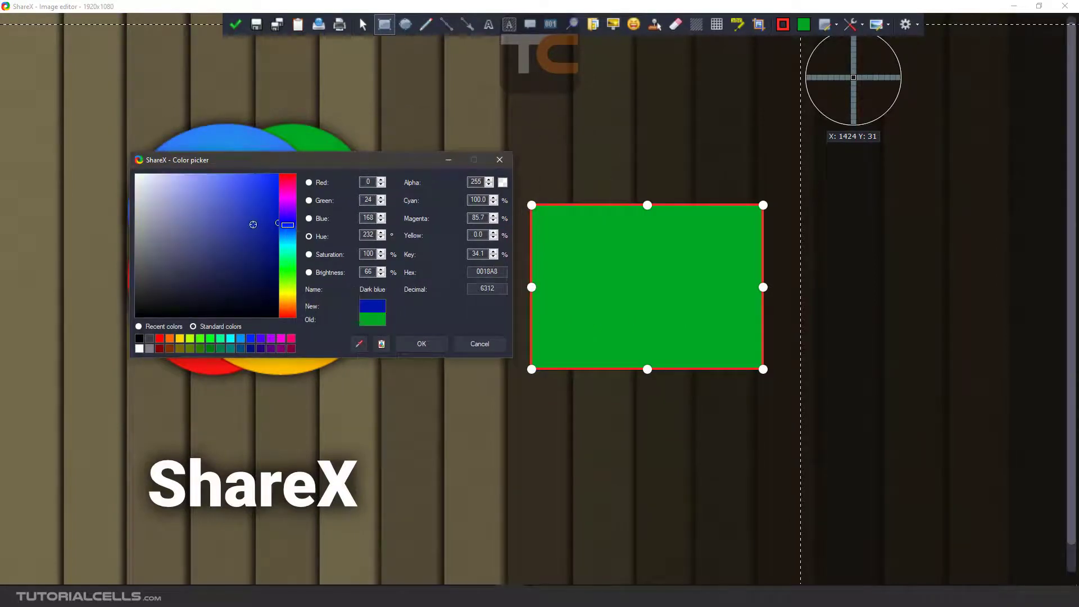
left_click(257, 193)
mouse_move(256, 192)
left_mouse_down()
mouse_move(335, 282)
mouse_move(536, 332)
left_mouse_up()
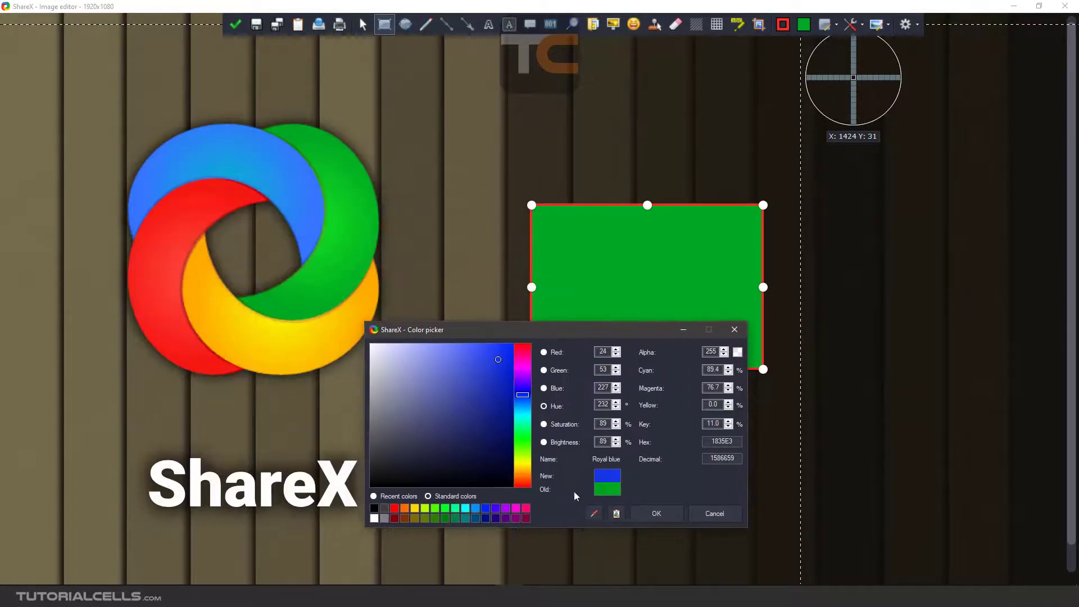
left_click(595, 514)
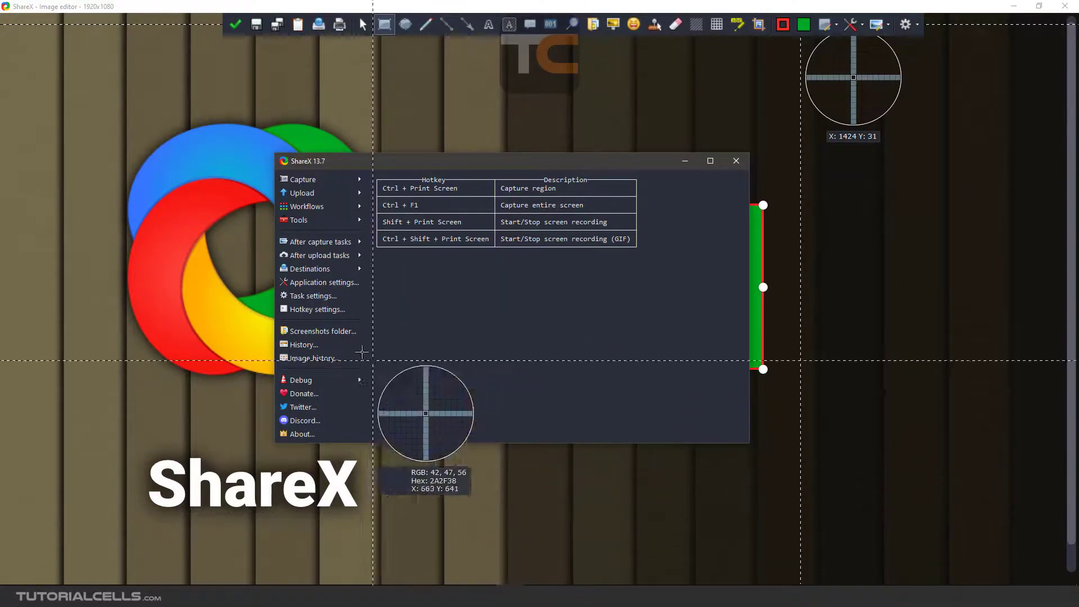
left_click(192, 214)
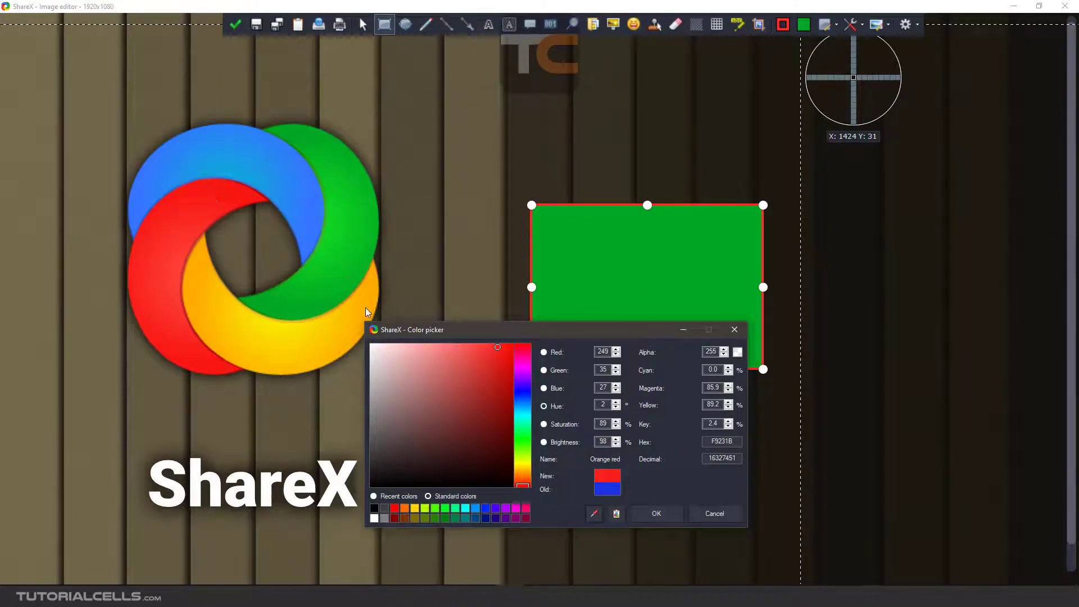
left_click(654, 513)
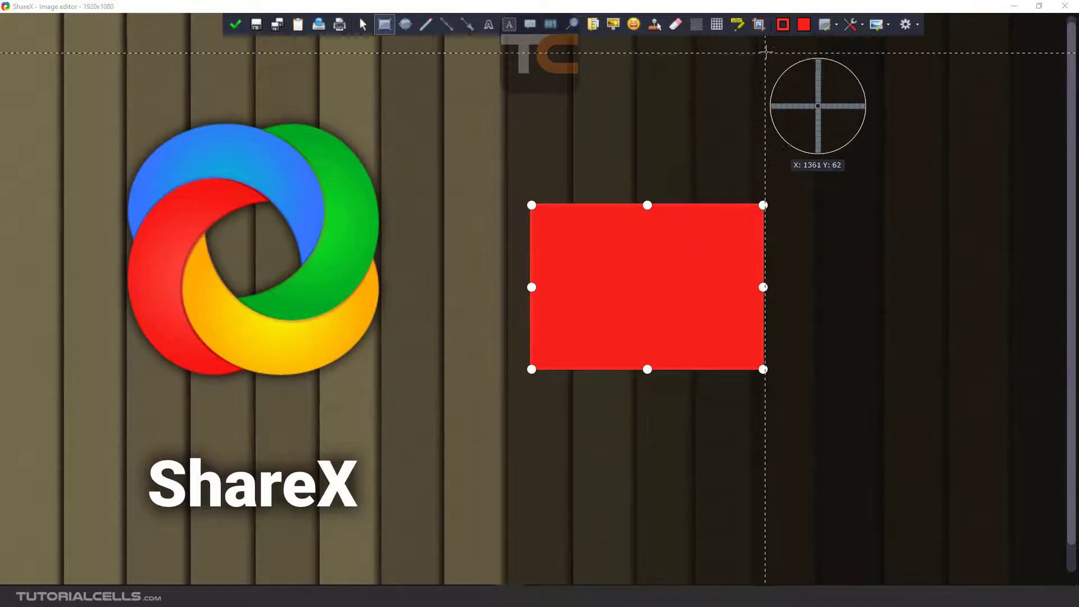
- Change the rectangle's border colour to blue
left_click(784, 26)
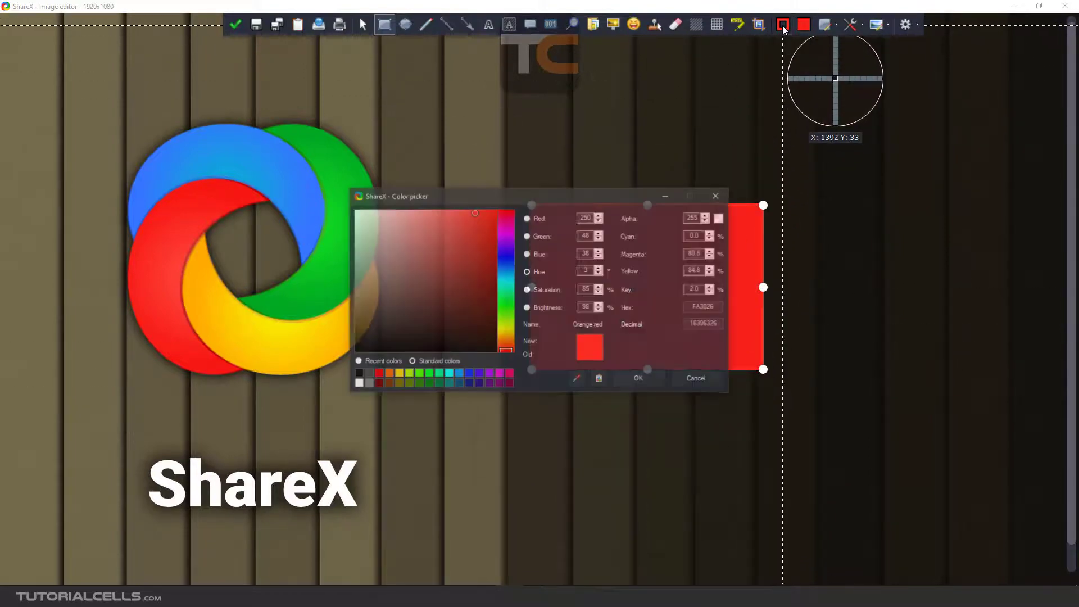
left_click(507, 259)
left_click(640, 378)
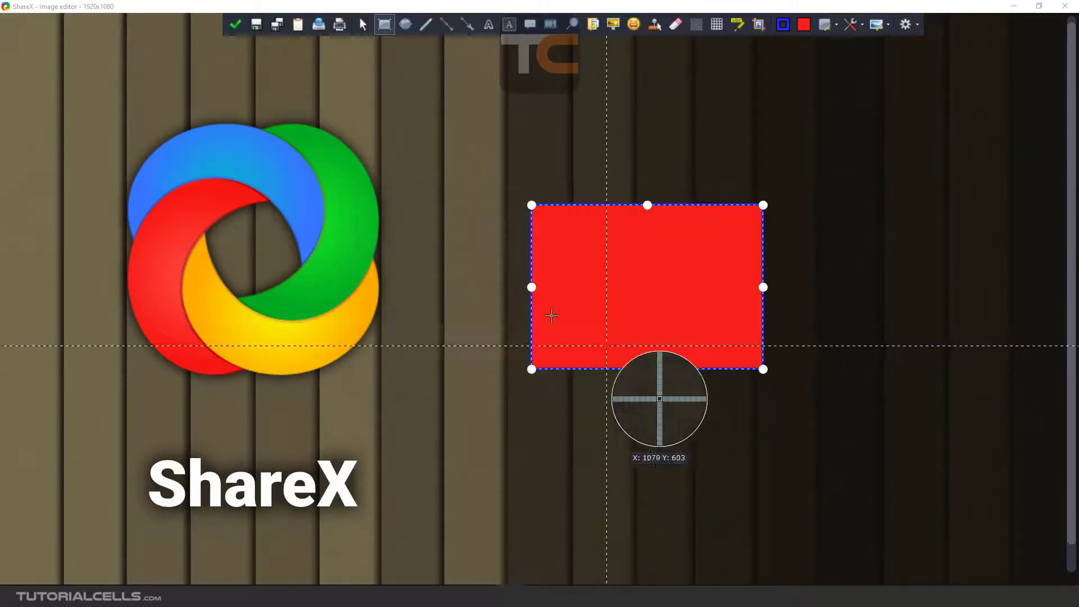
left_click(803, 25)
left_click(713, 194)
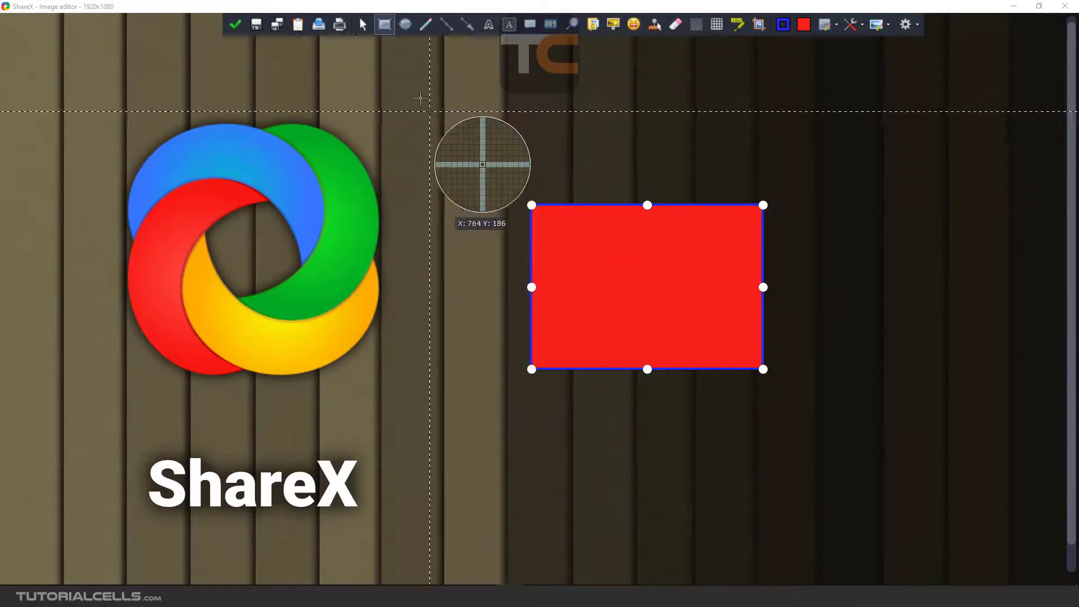